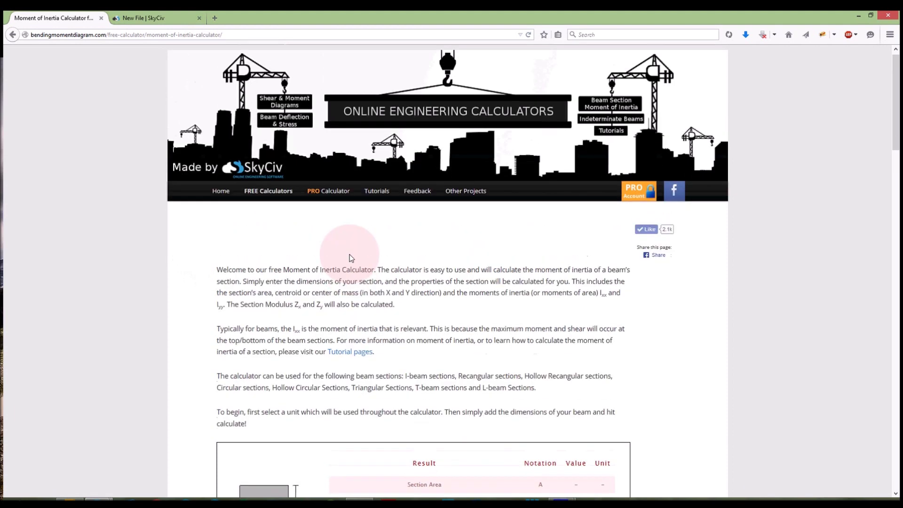
- Close the calculator's section form and the open SkyCiv Frame section dimensions dialog
scroll(353, 249, down, 4)
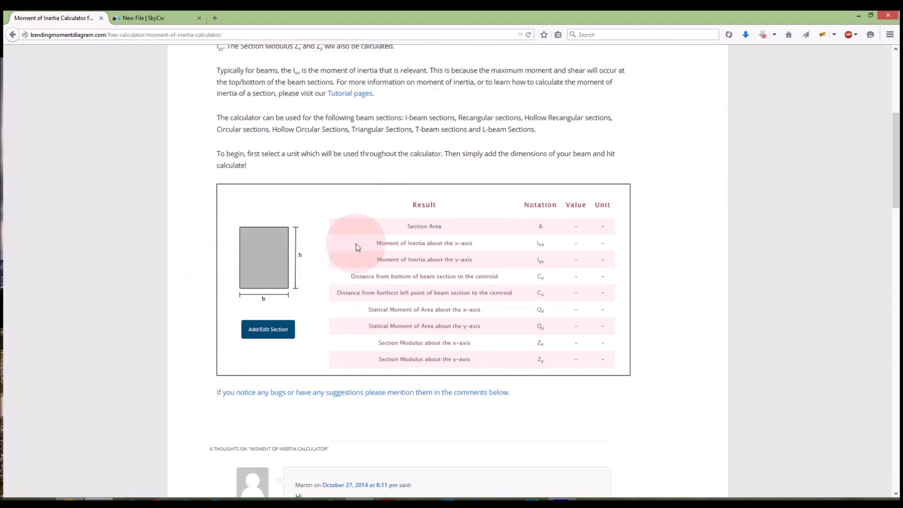
scroll(356, 244, up, 2)
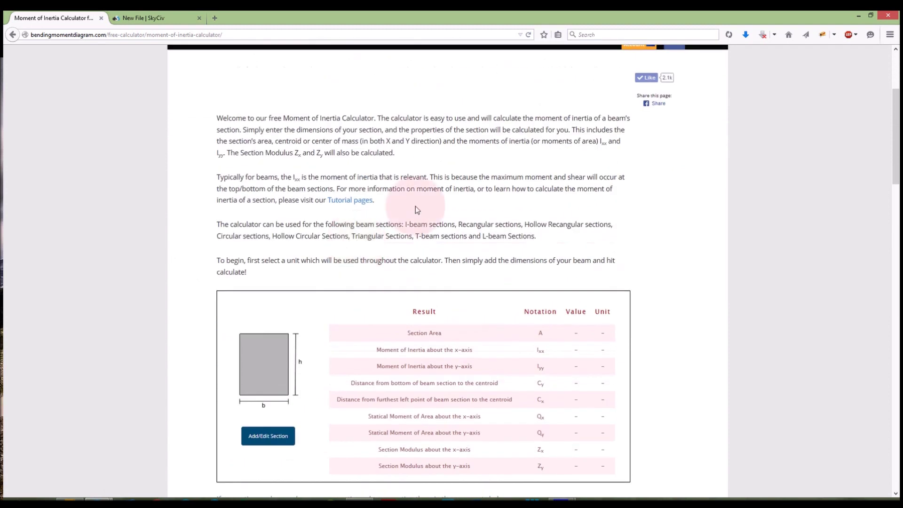
scroll(416, 207, up, 2)
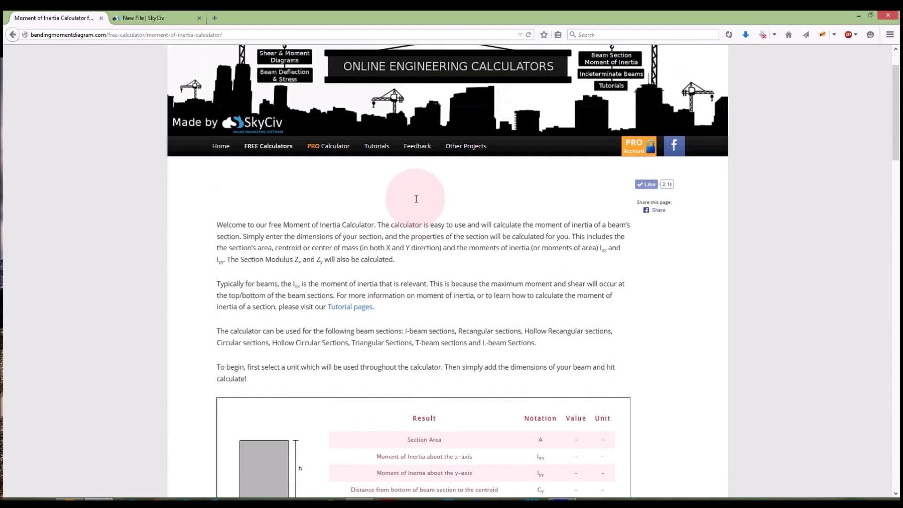
scroll(416, 200, down, 4)
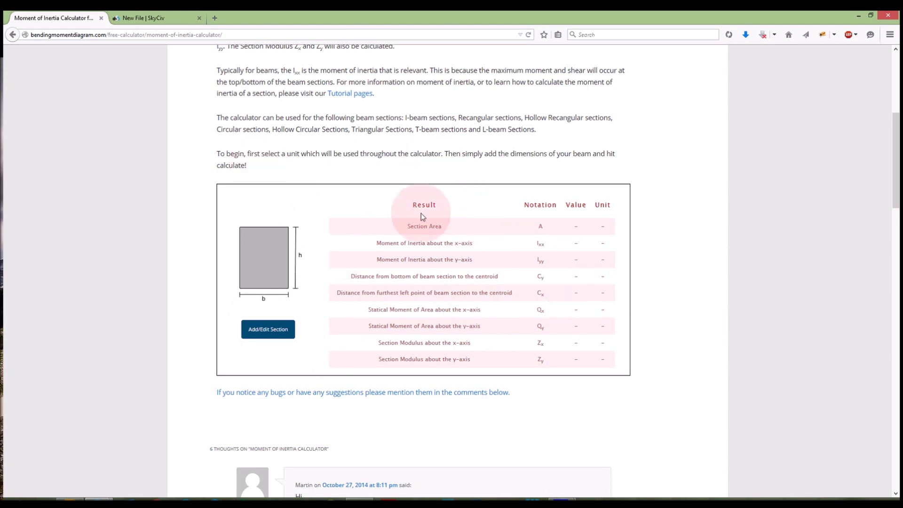
click(259, 331)
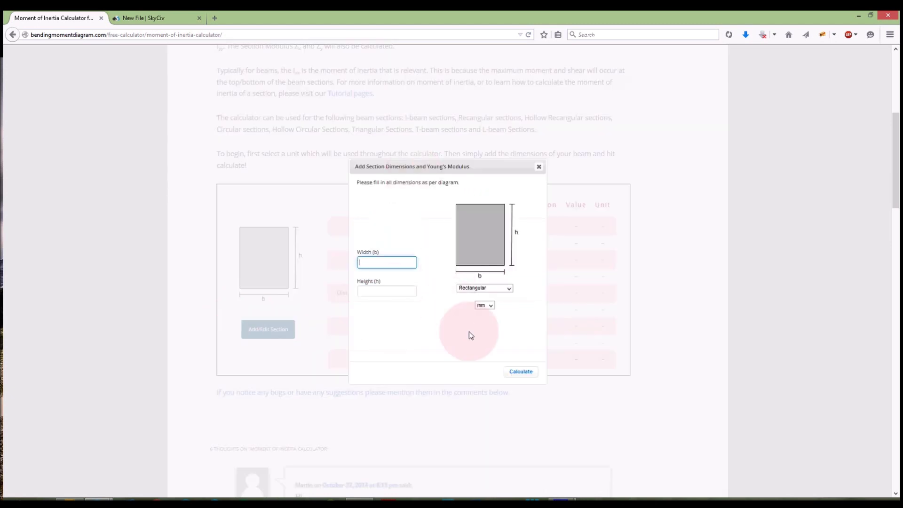
click(539, 168)
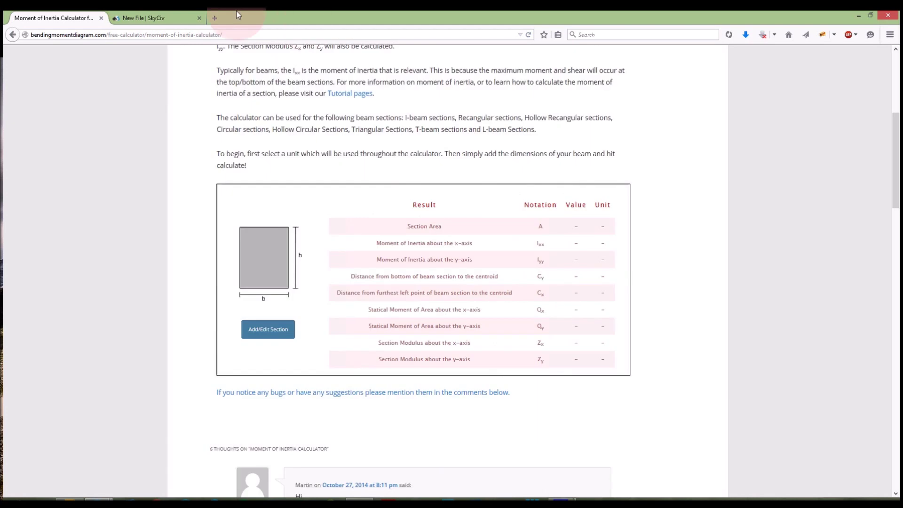
click(165, 18)
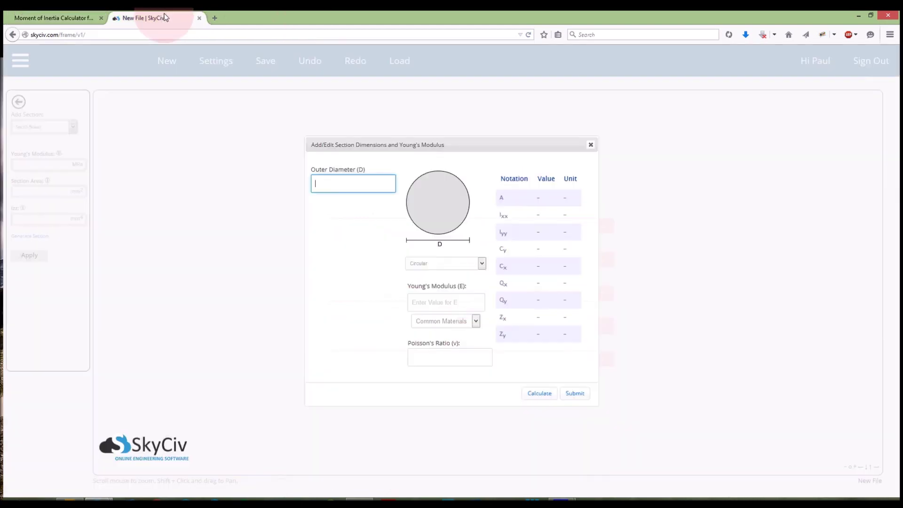
click(591, 144)
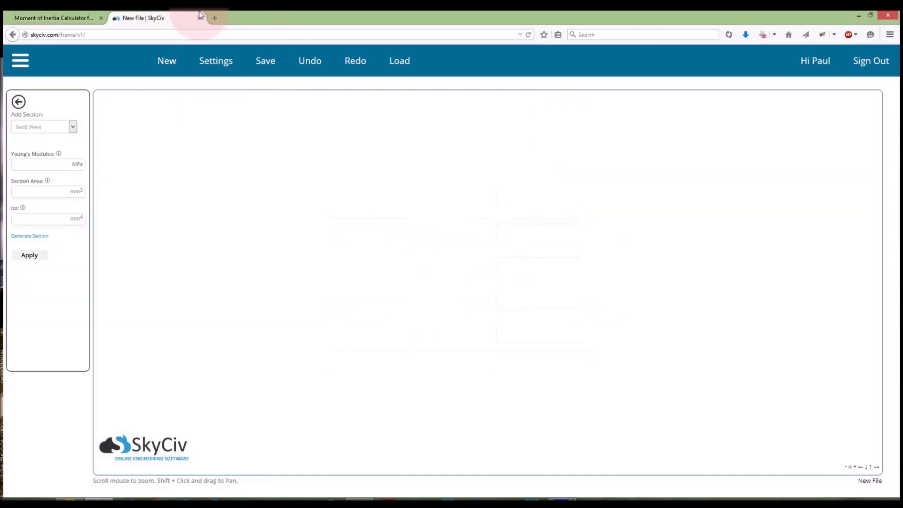
- Open SkyCiv Frame's section generator and choose the Rectangular shape
click(20, 60)
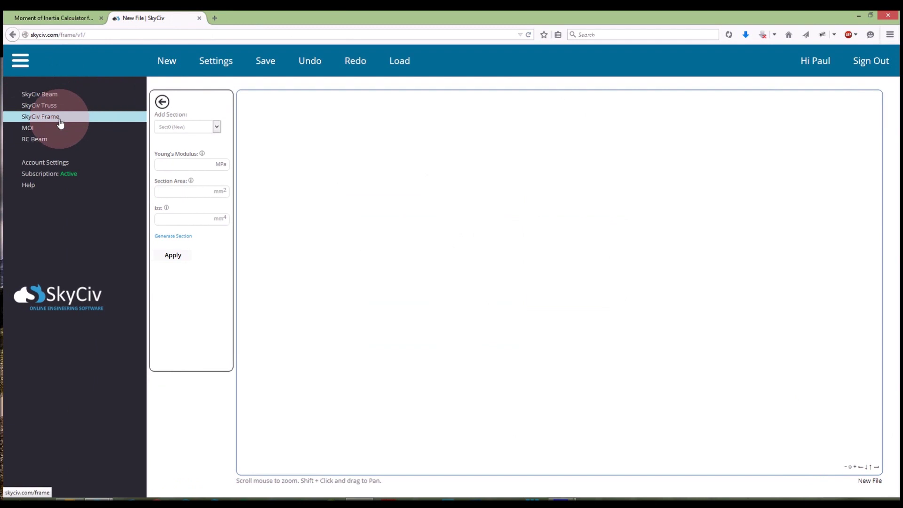
click(20, 60)
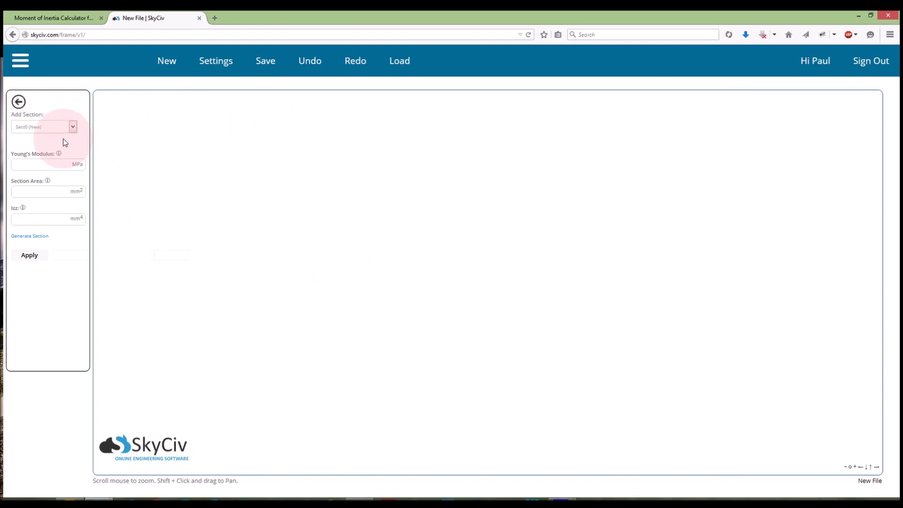
click(37, 236)
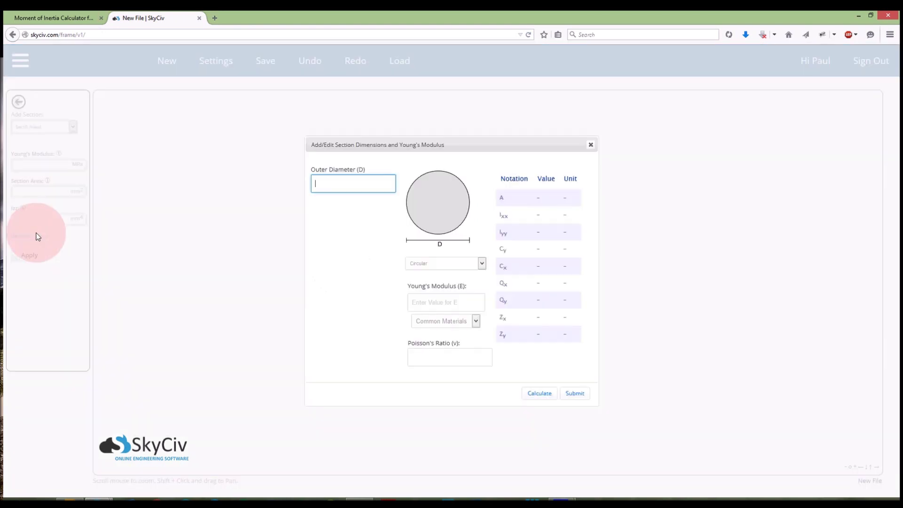
click(458, 263)
click(452, 274)
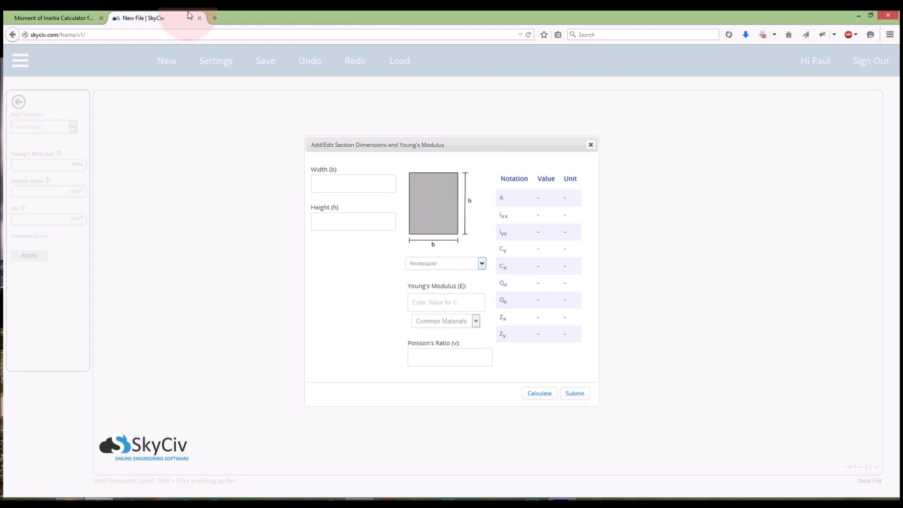
click(76, 17)
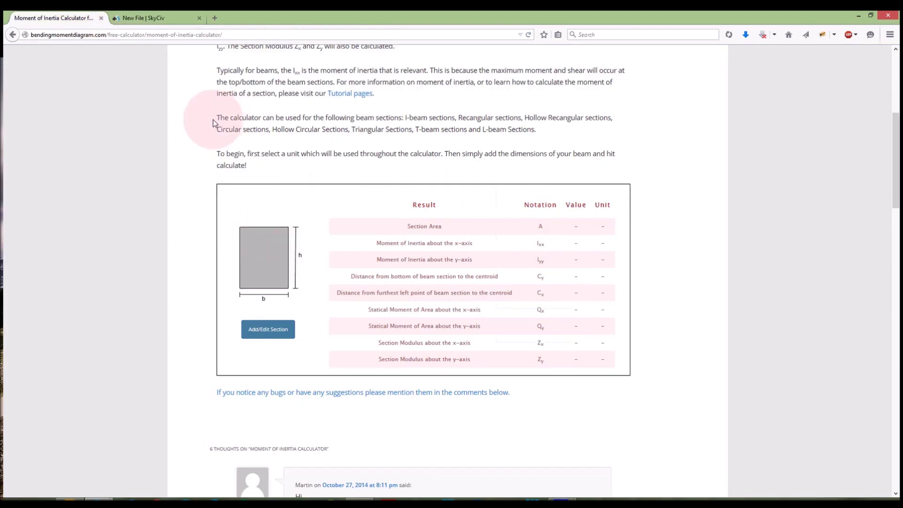
click(150, 14)
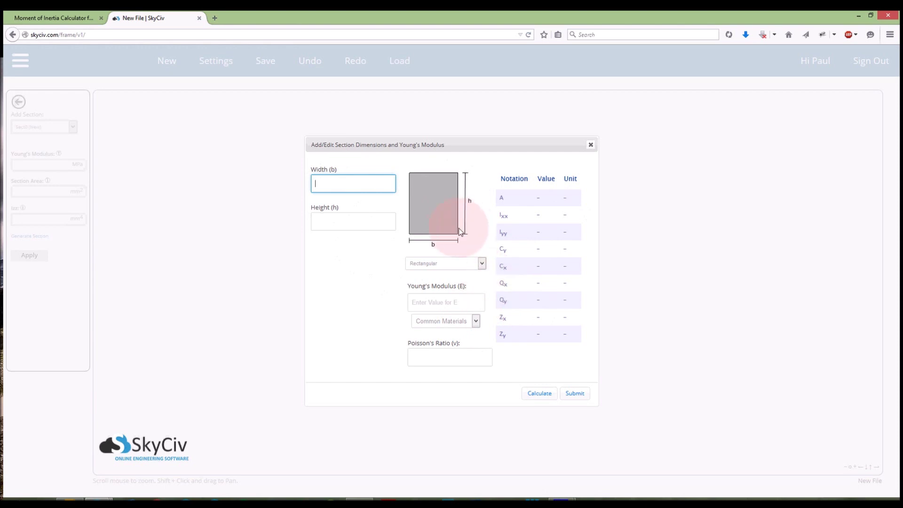
- Preview Hollow Rectangular, Circular, Hollow Circular, I-, T-, L-, H-Beam and Triangular shapes, ending on Custom
click(444, 270)
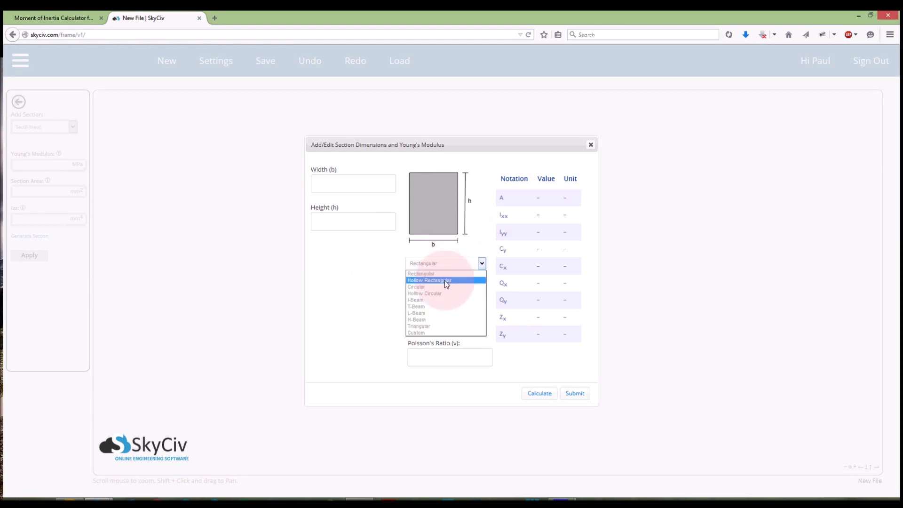
click(445, 281)
click(440, 265)
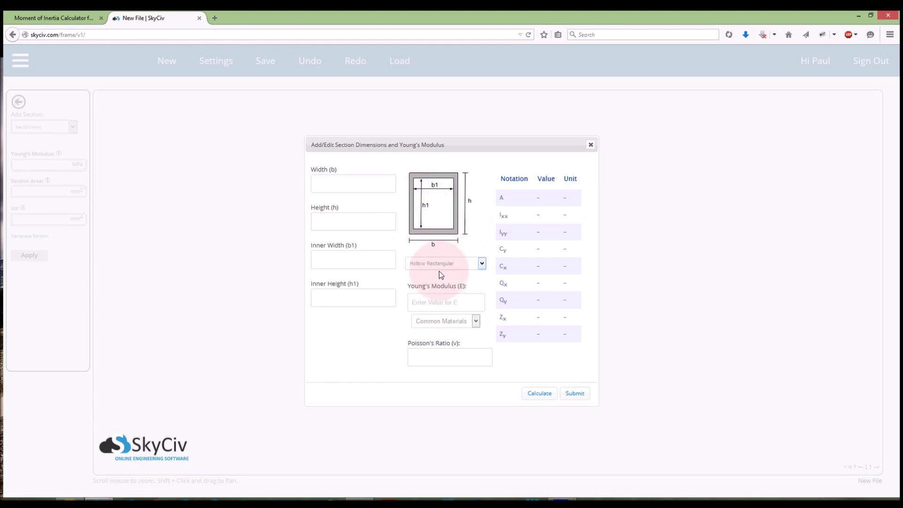
click(439, 287)
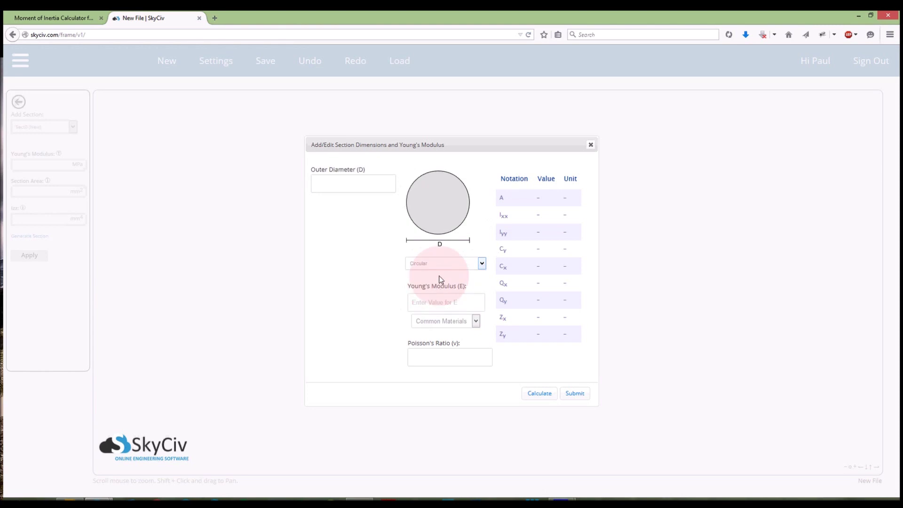
click(439, 264)
click(438, 293)
click(438, 265)
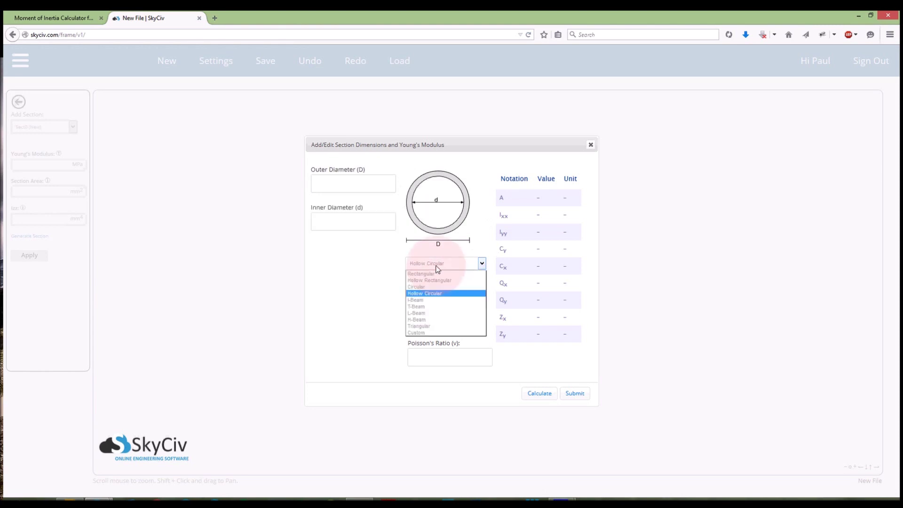
click(441, 299)
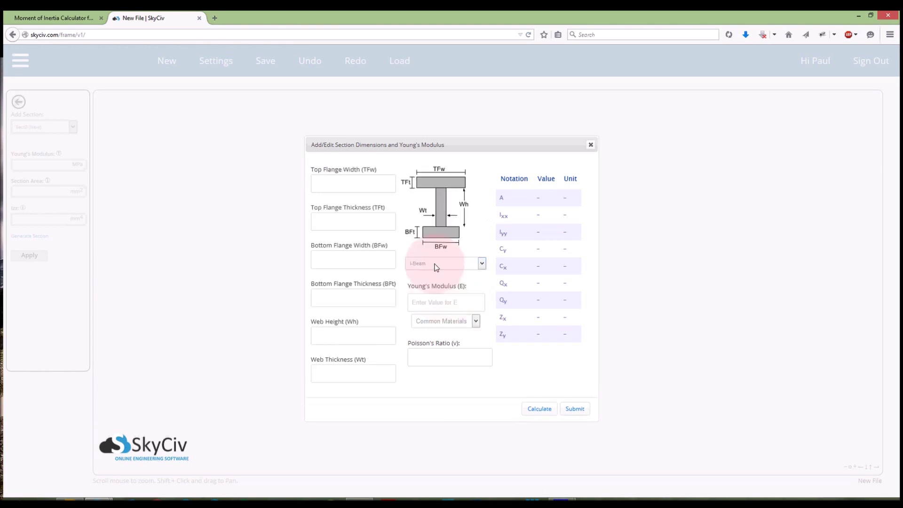
click(437, 265)
click(431, 306)
click(431, 265)
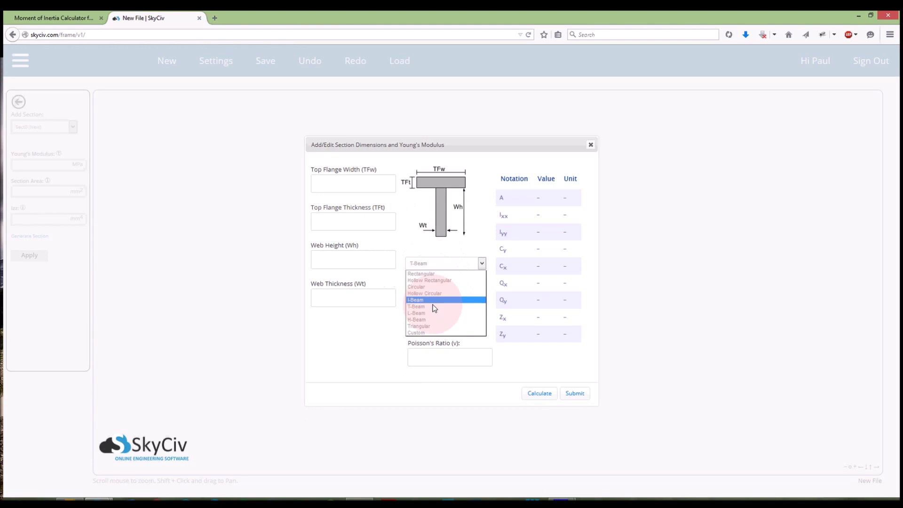
click(431, 312)
click(433, 264)
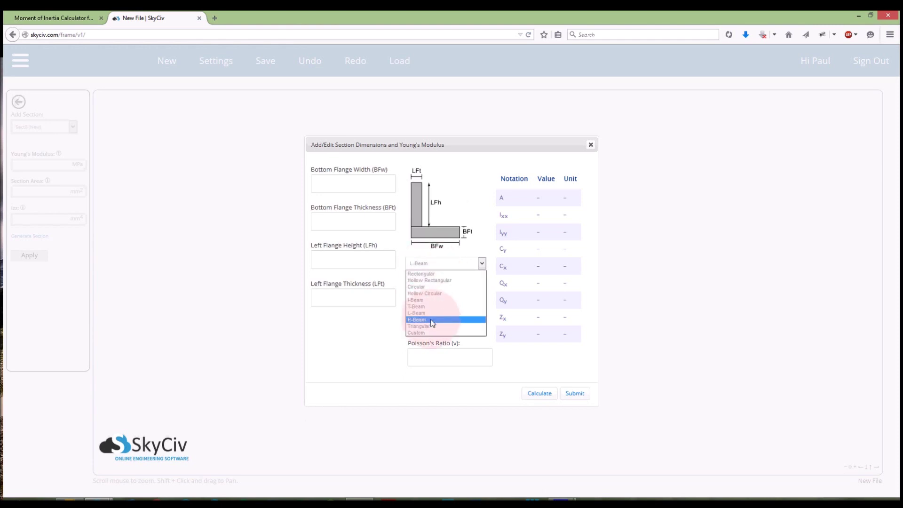
click(434, 316)
click(425, 266)
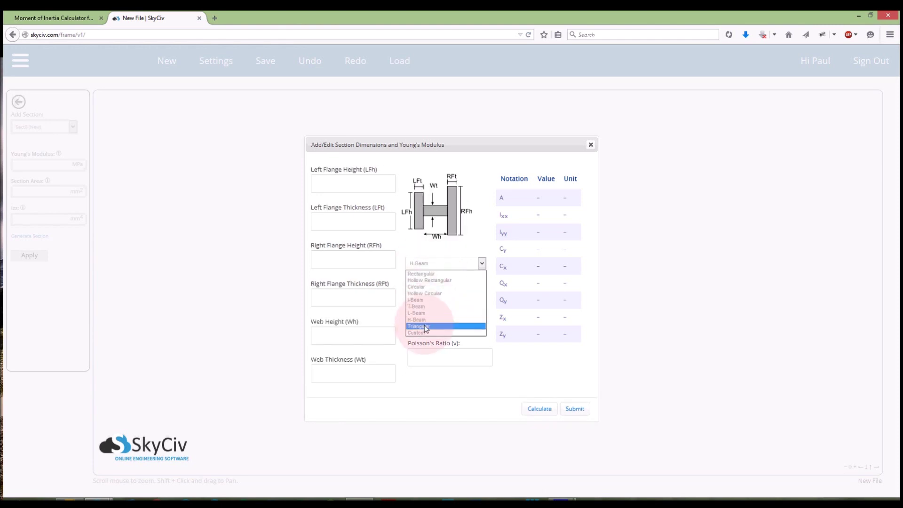
click(425, 326)
click(432, 265)
click(428, 333)
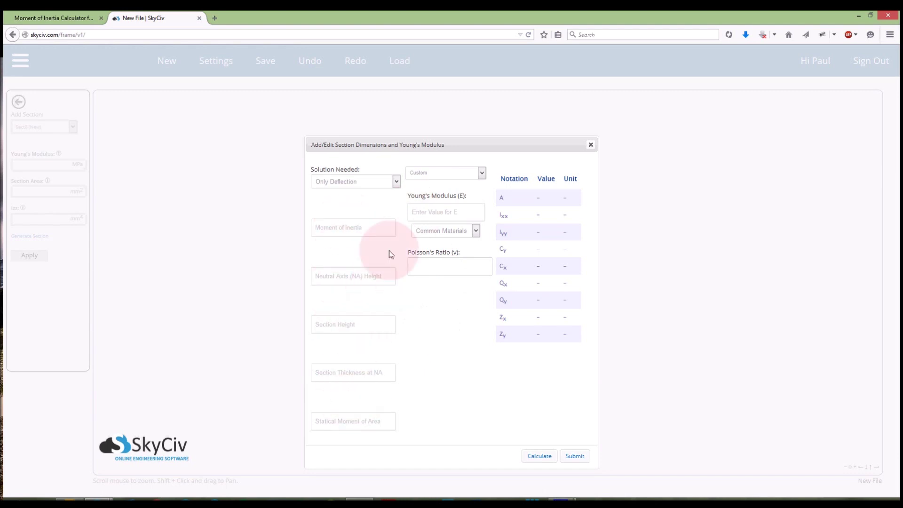
- Check the Solution Needed options and keep Only Deflection
click(387, 186)
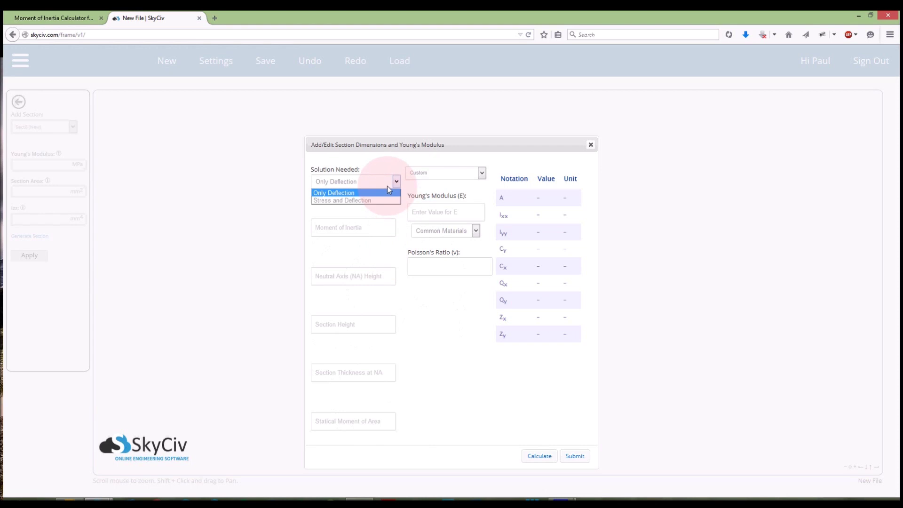
click(388, 185)
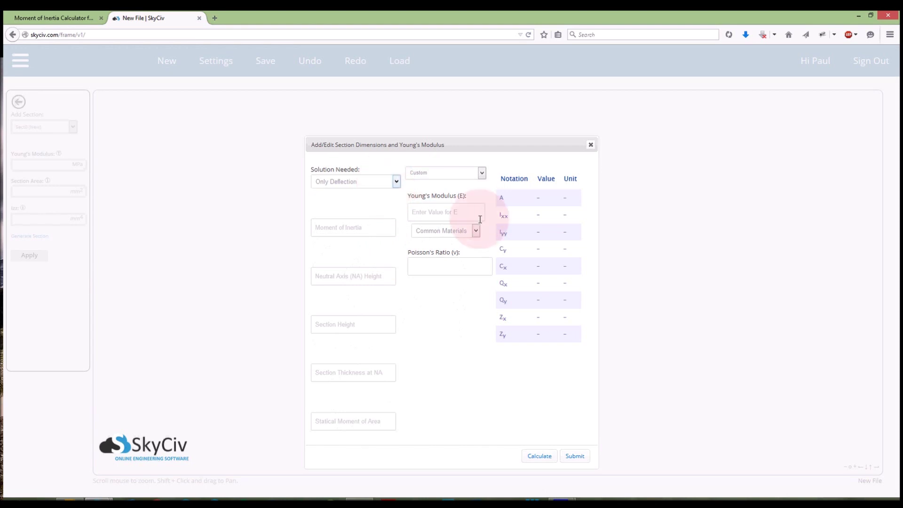
click(435, 175)
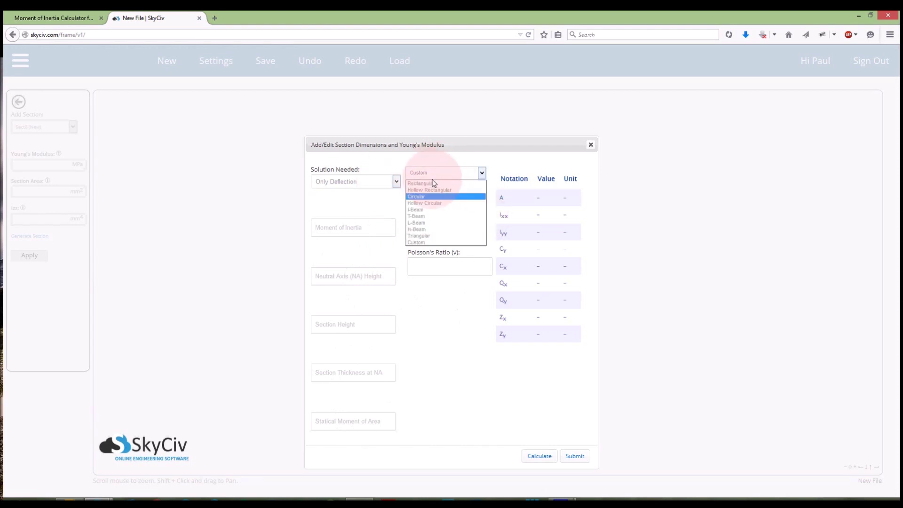
- Choose I-Beam with flange widths 100, flange thicknesses 10, web height 200 and web thickness 20
click(431, 211)
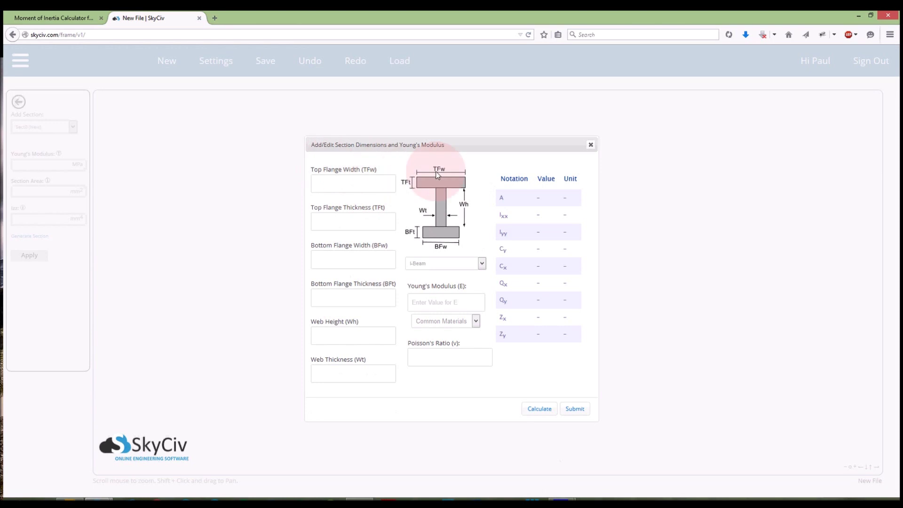
click(356, 181)
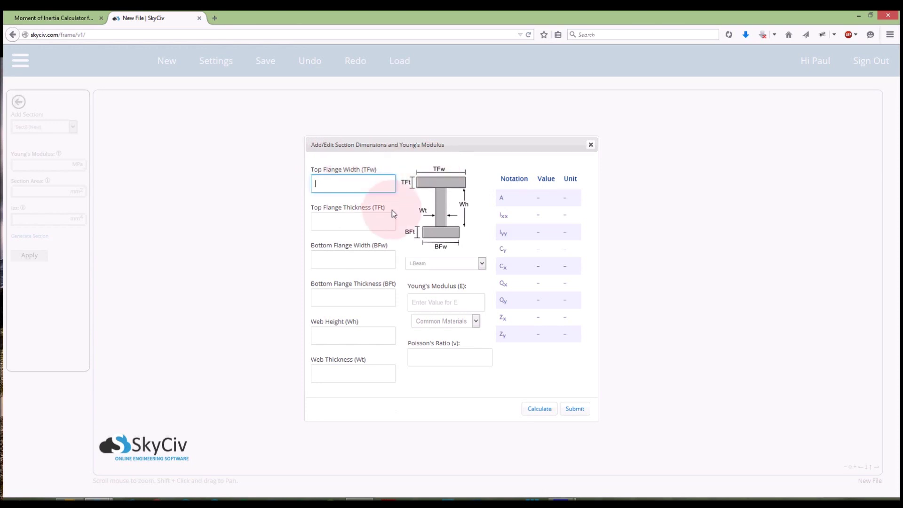
text(100)
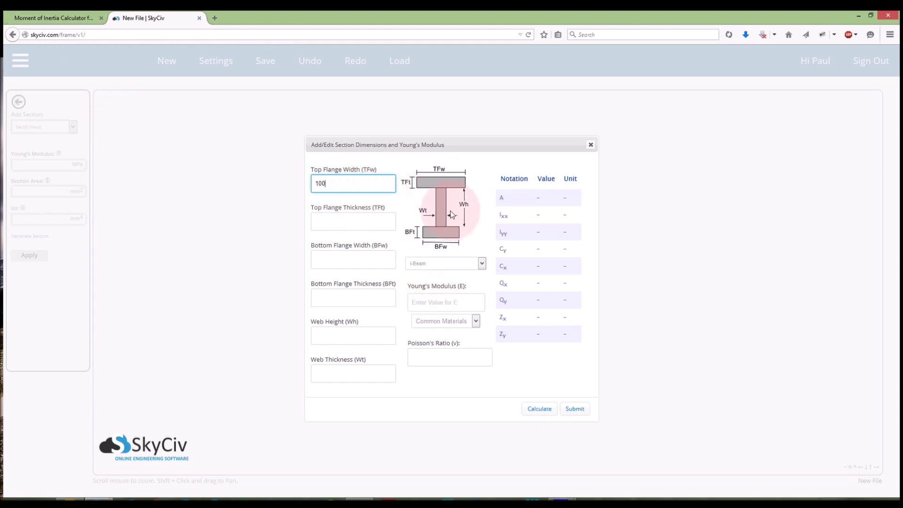
key(Tab)
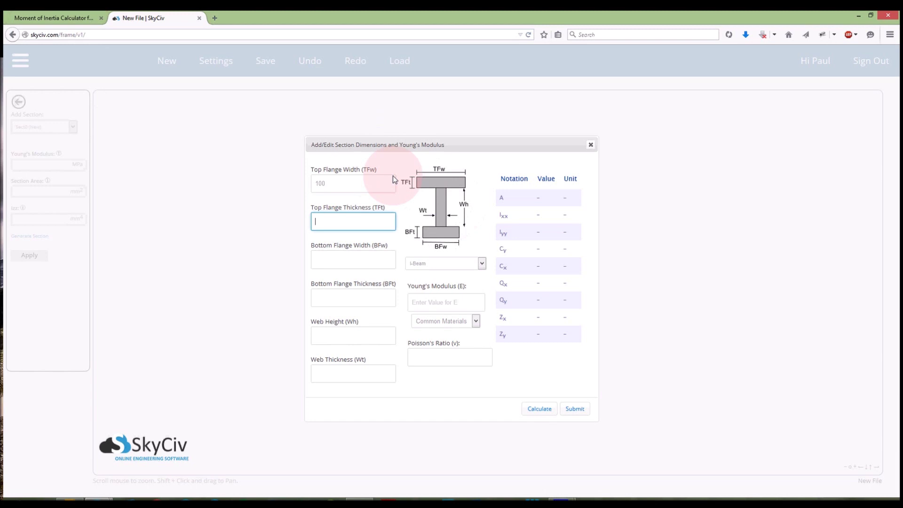
click(373, 181)
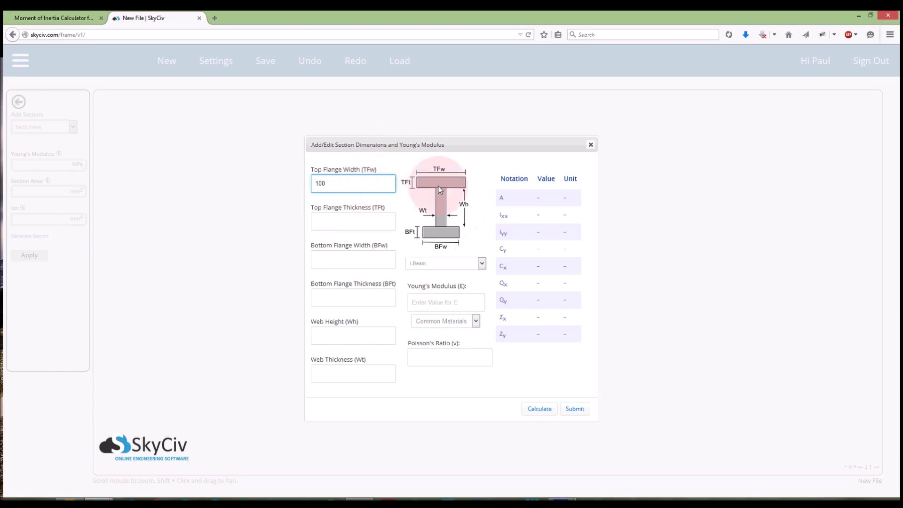
click(359, 220)
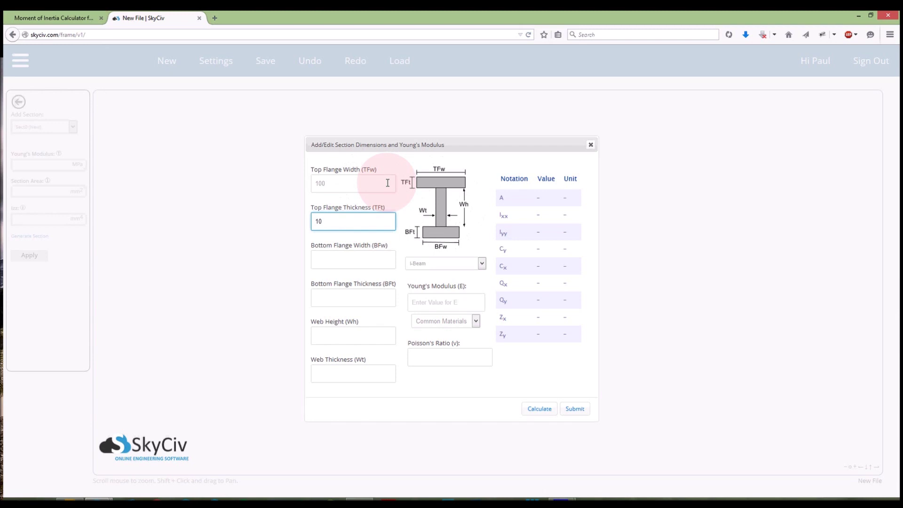
key(Tab)
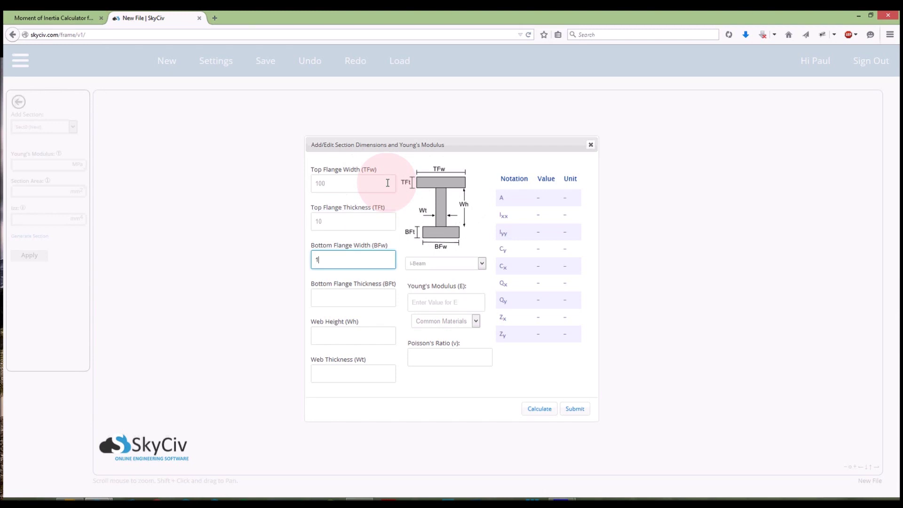
key(Tab)
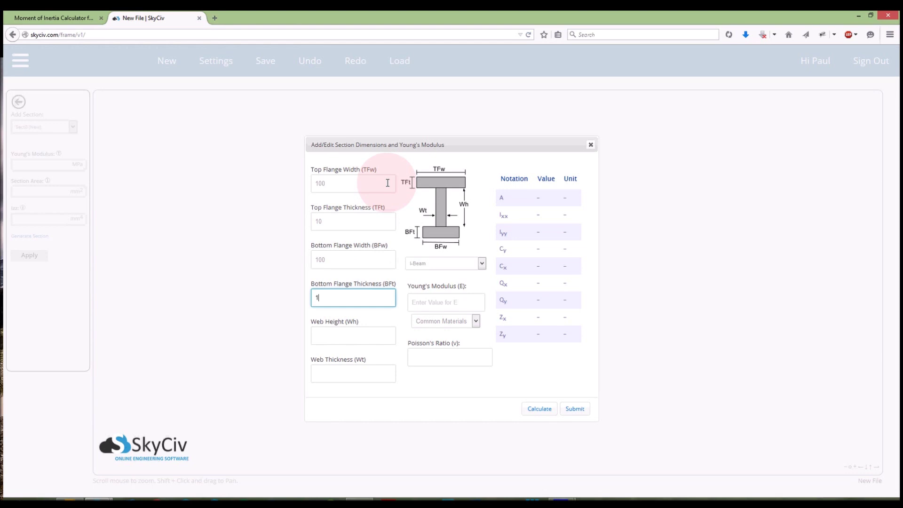
key(Tab)
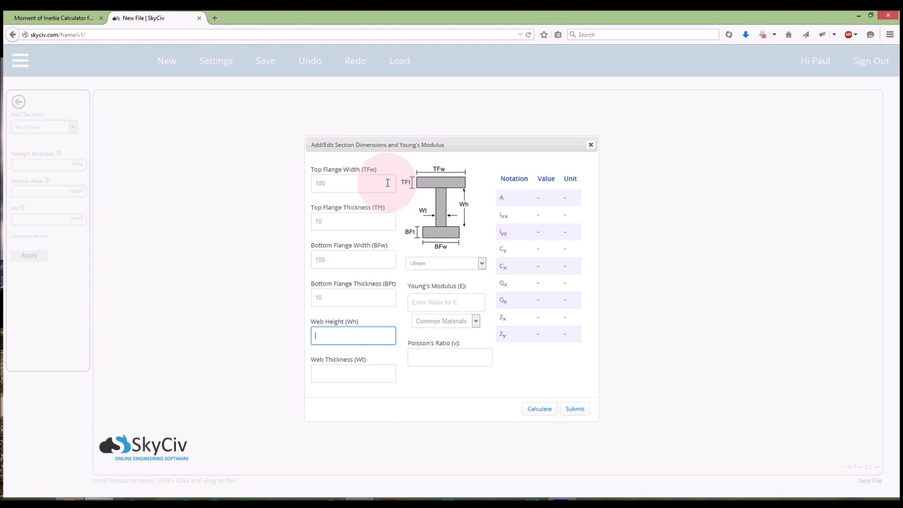
key(Tab)
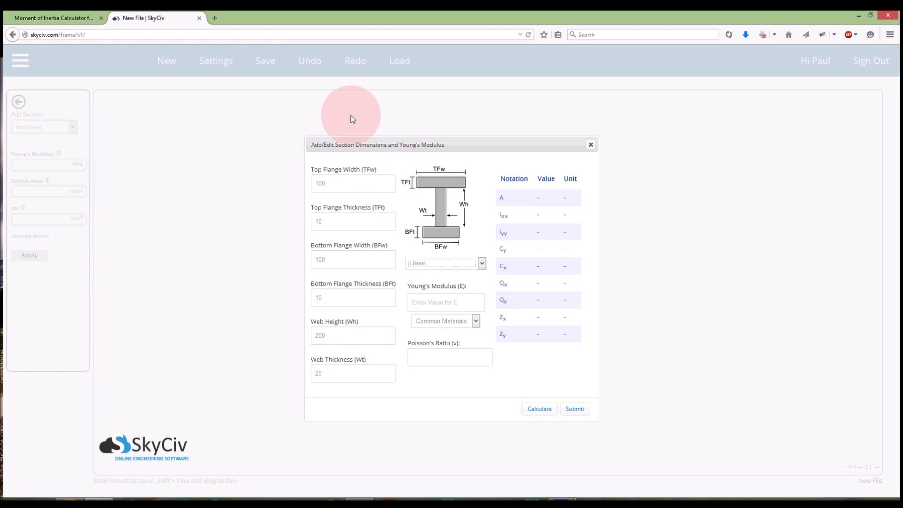
key(Tab)
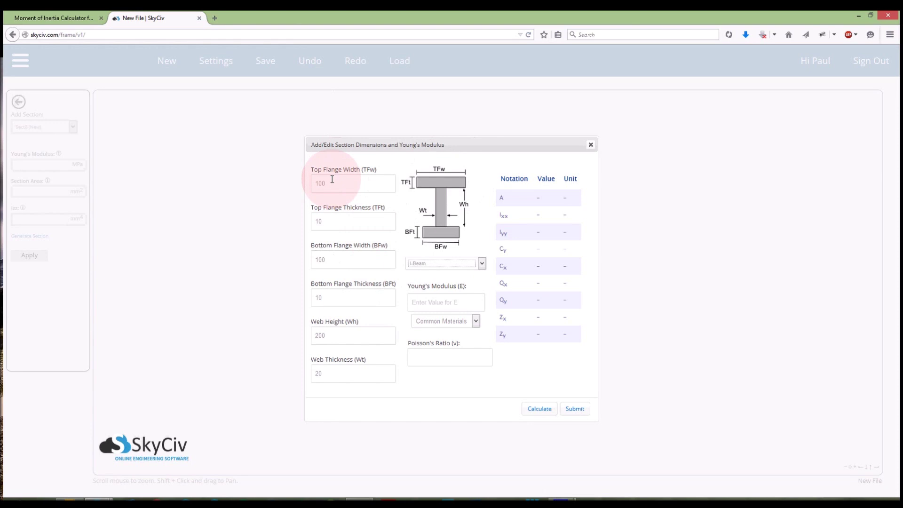
- Set the I-beam material to Structural Steel (E 200,000) with Poisson's ratio 0.27
click(435, 304)
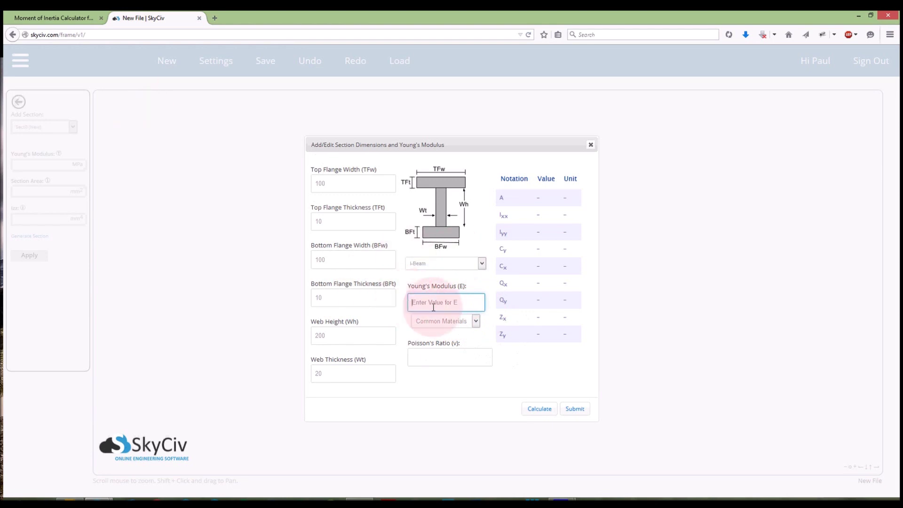
click(442, 322)
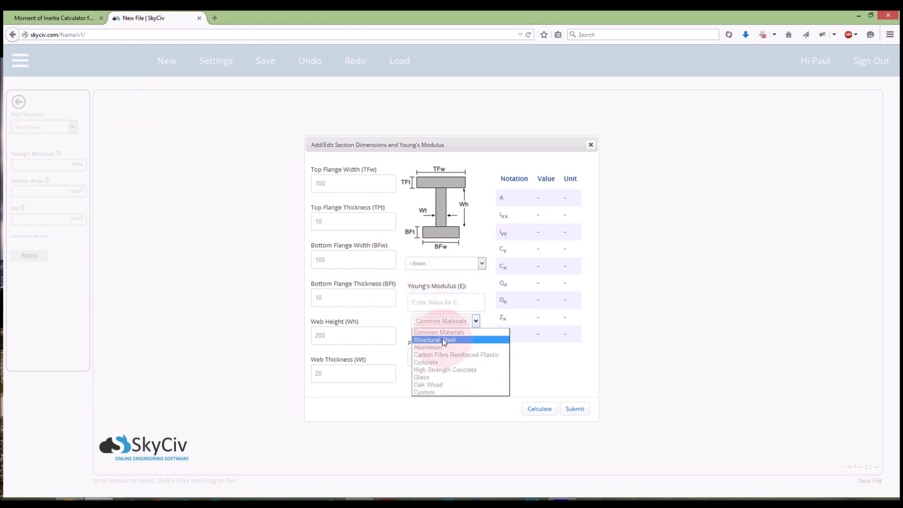
click(442, 342)
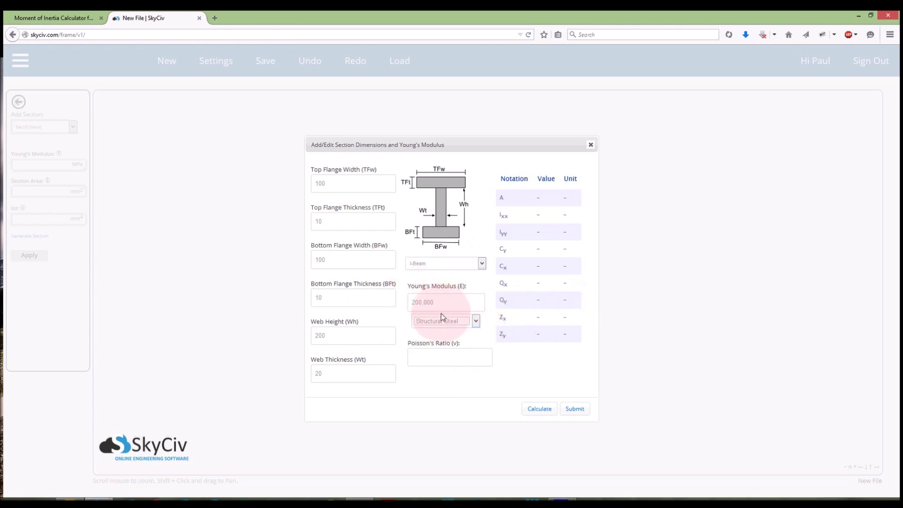
click(439, 357)
text(0.27)
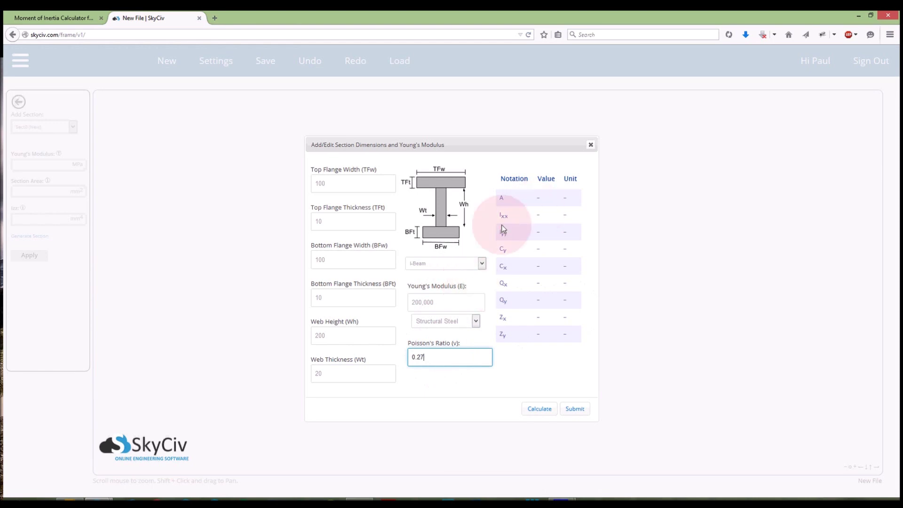
click(70, 18)
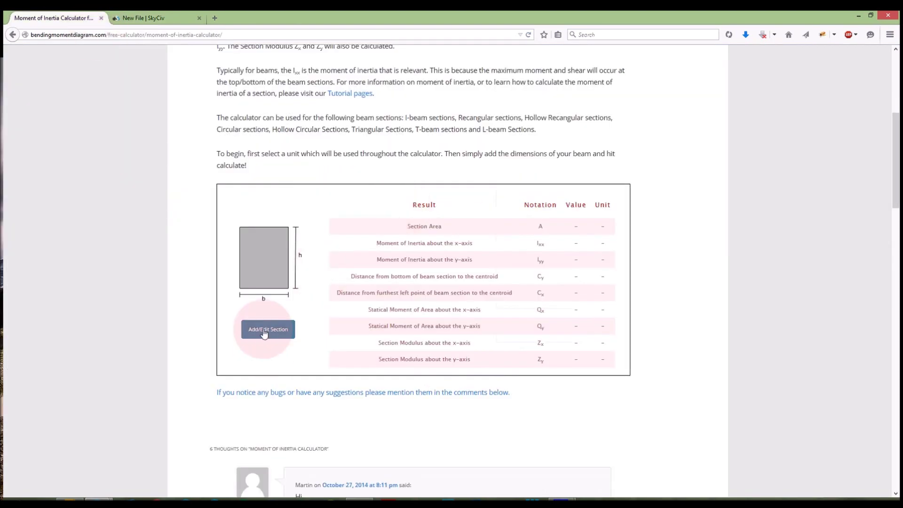
- Check the calculator's unit options and leave the units on mm
click(264, 332)
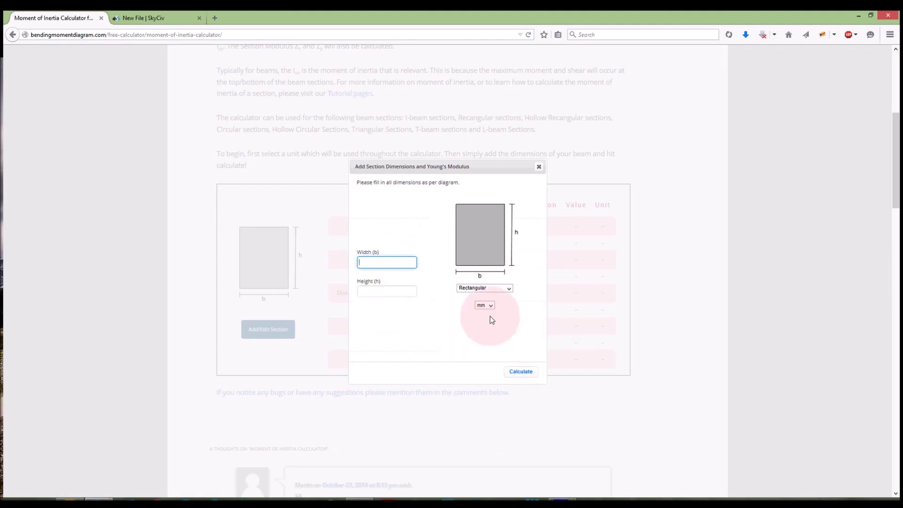
click(484, 306)
click(481, 326)
click(485, 305)
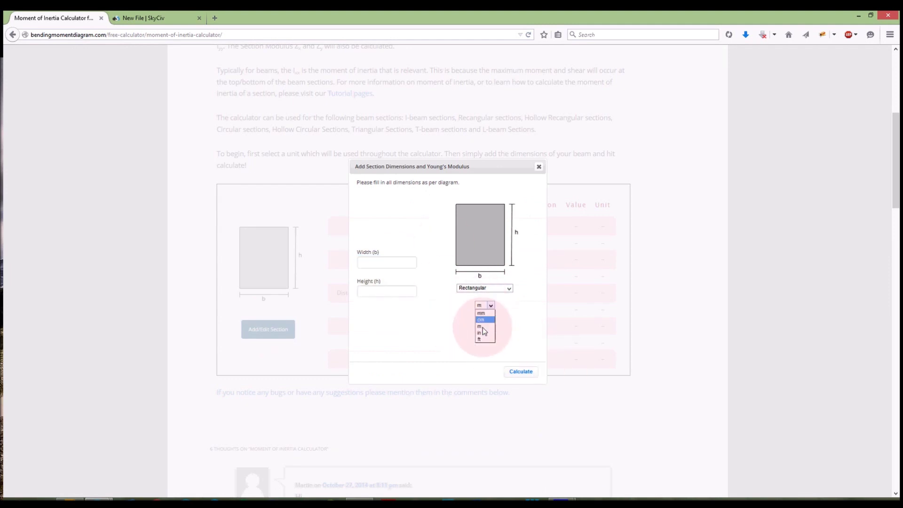
click(483, 314)
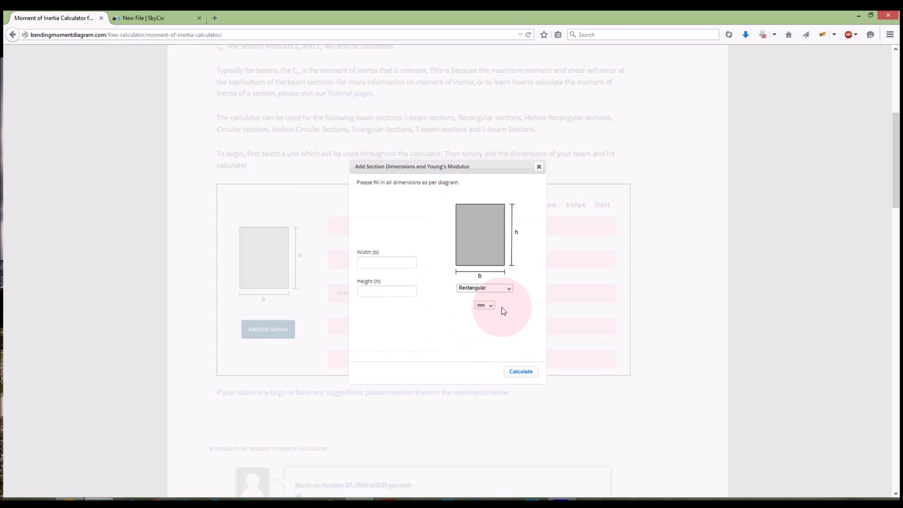
- Calculate the I-beam section in SkyCiv Frame, giving area 6000 mm²
click(541, 172)
click(162, 18)
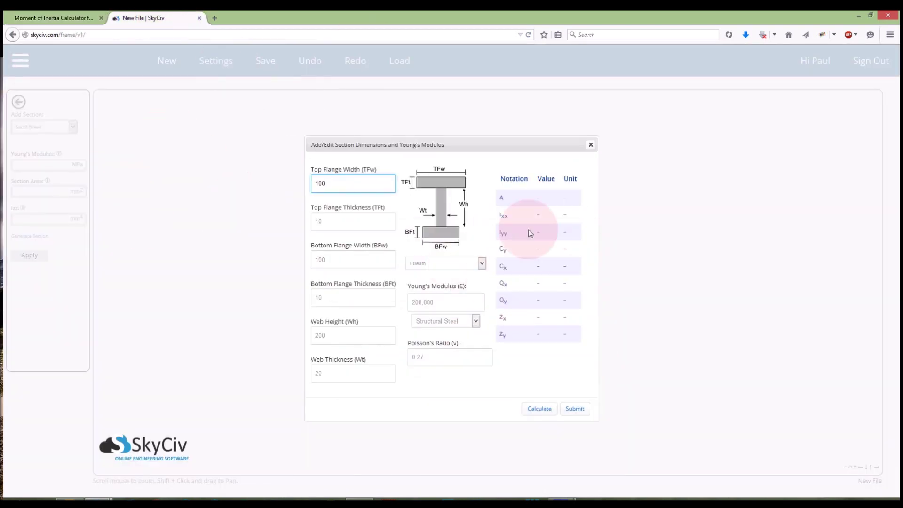
click(524, 406)
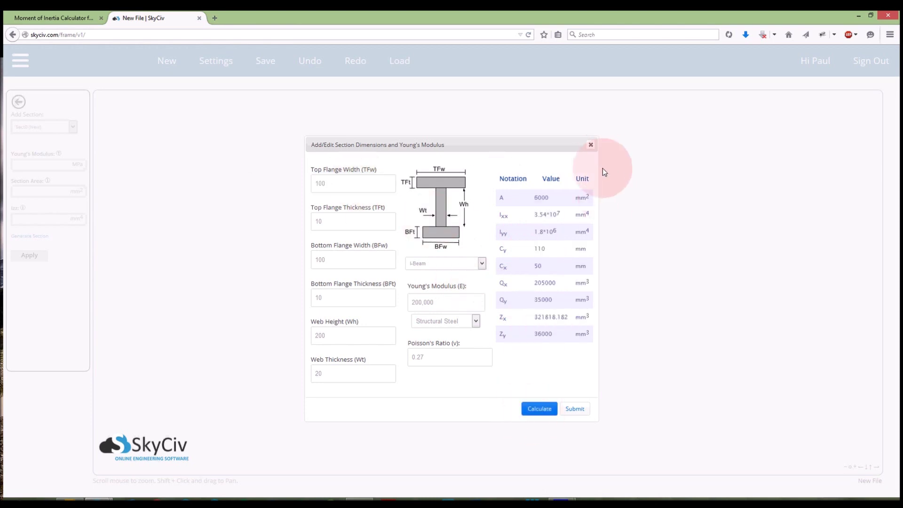
- Widen the Add/Edit Section window to reveal the Qx, Qy, Zx and Zy results
drag(598, 171, 661, 174)
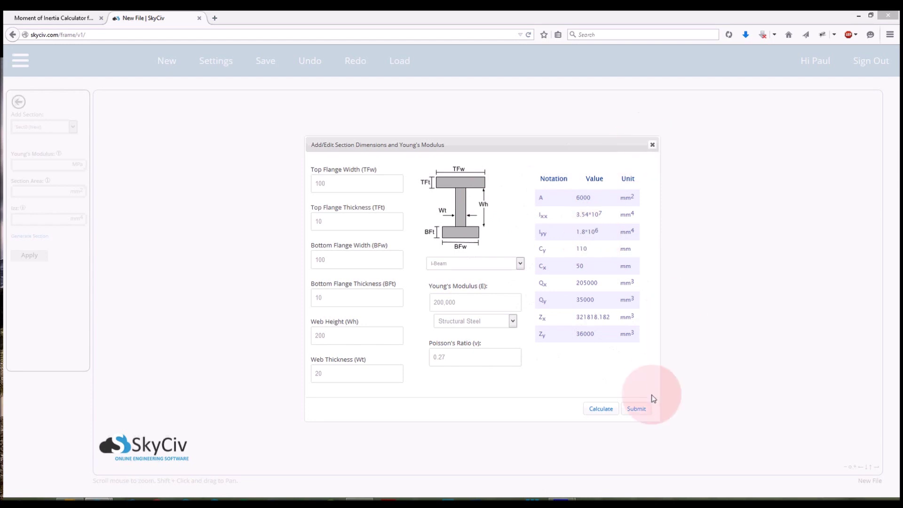
- Submit and apply the I-beam section with area 6000 mm² and Izz 35400000 mm⁴
click(646, 410)
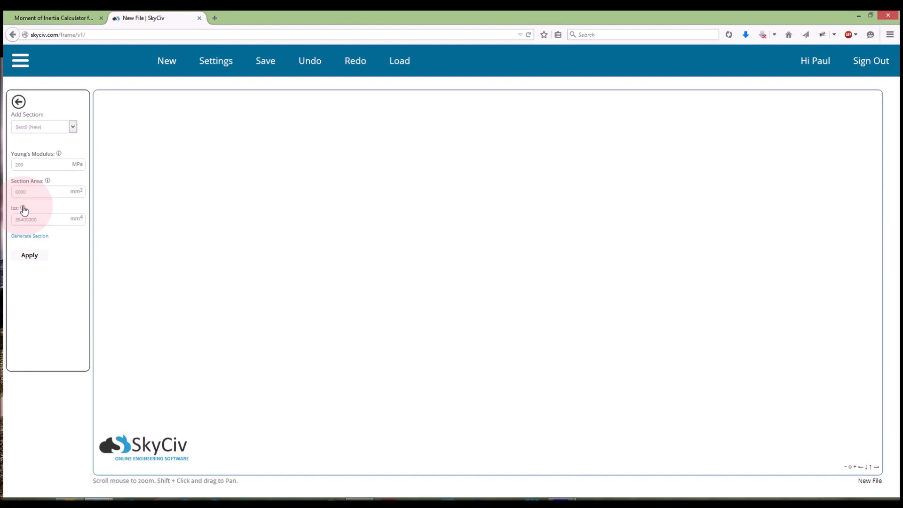
click(38, 257)
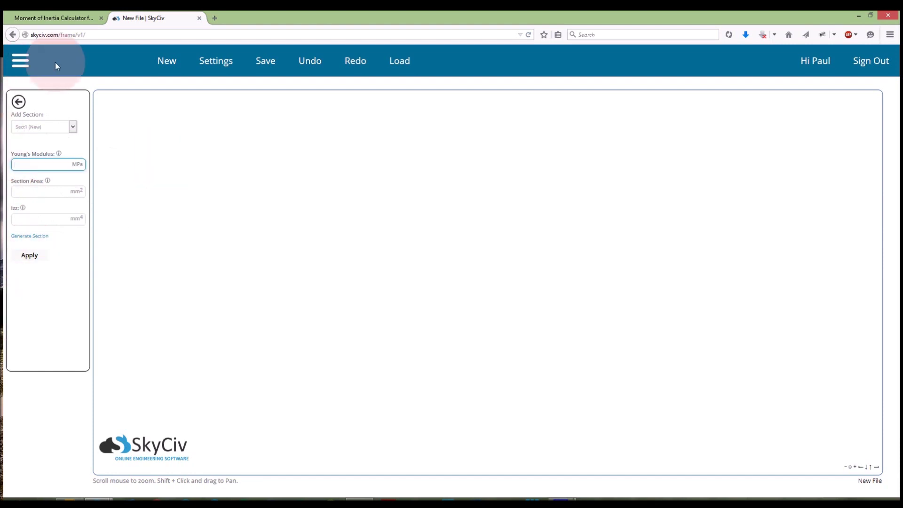
- Calculate a 100 × 200 mm rectangle in bendingmomentdiagram.com, giving area 20000 mm²
click(71, 14)
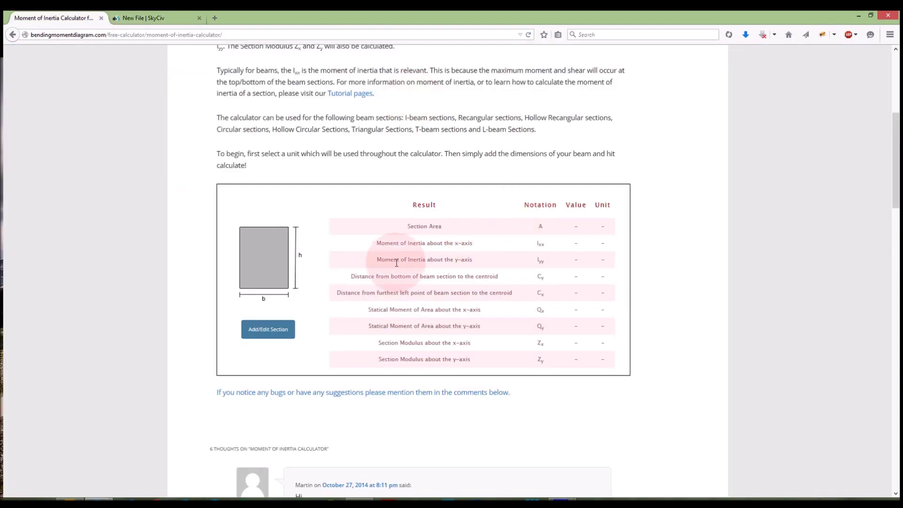
click(266, 330)
text(100)
key(Tab)
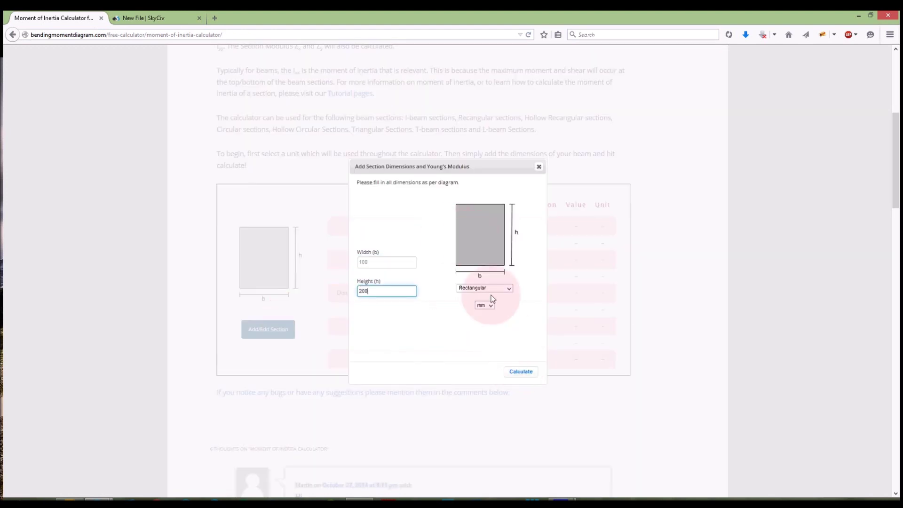
click(520, 371)
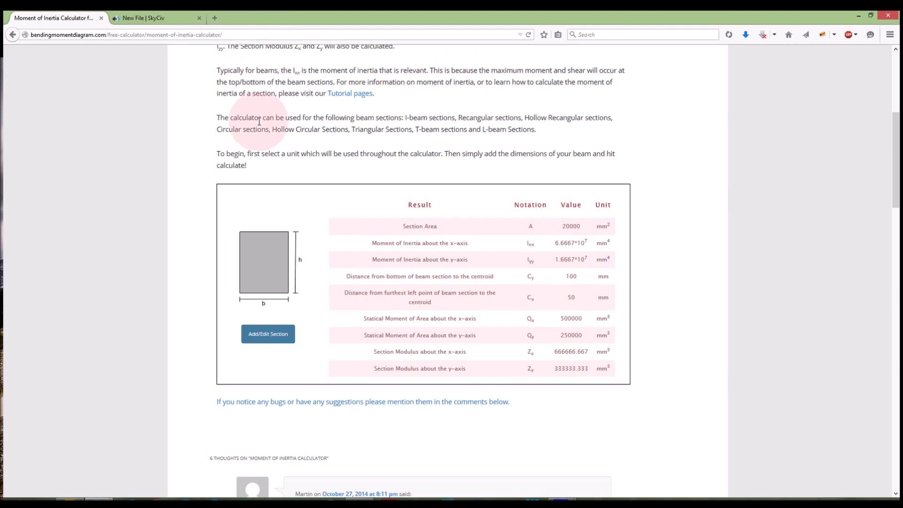
- Open SkyCiv MOI and calculate a 200 × 300 mm rectangle: area 60000 mm², Ixx 4.5×10⁸ mm⁴
click(159, 15)
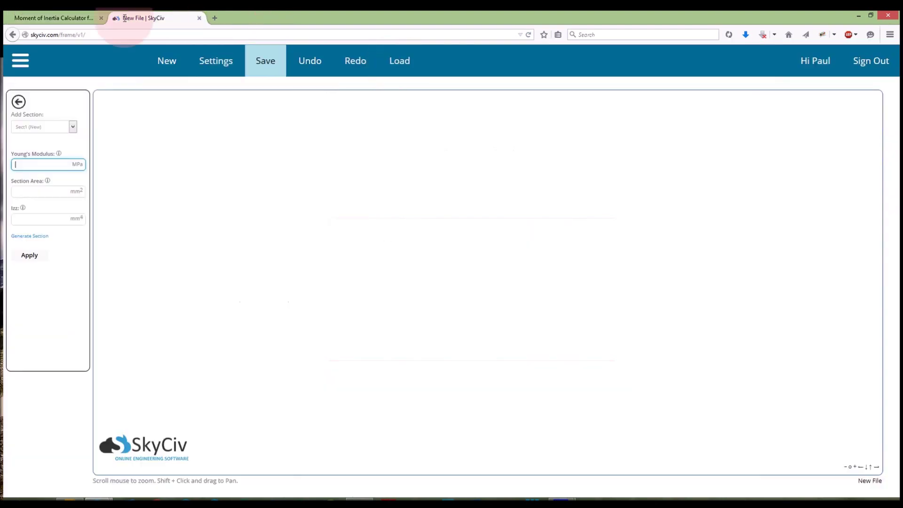
click(24, 68)
click(32, 130)
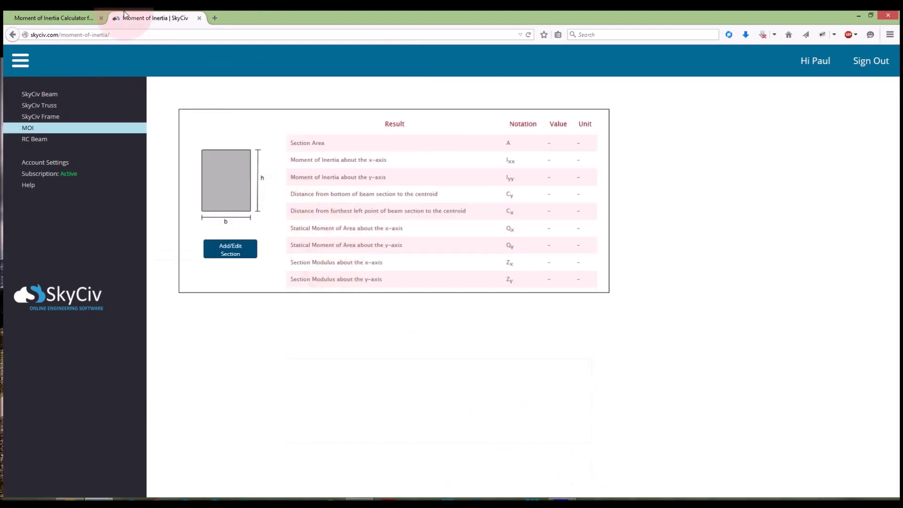
click(104, 17)
click(117, 14)
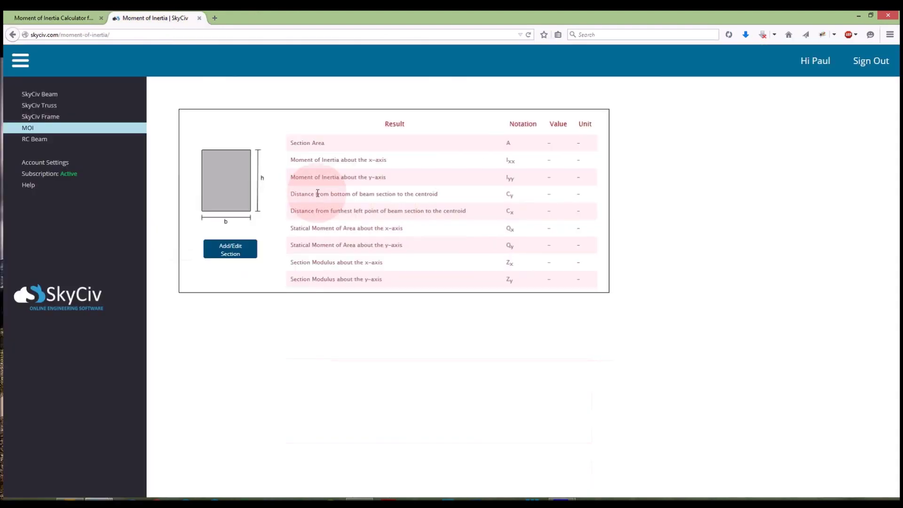
click(253, 246)
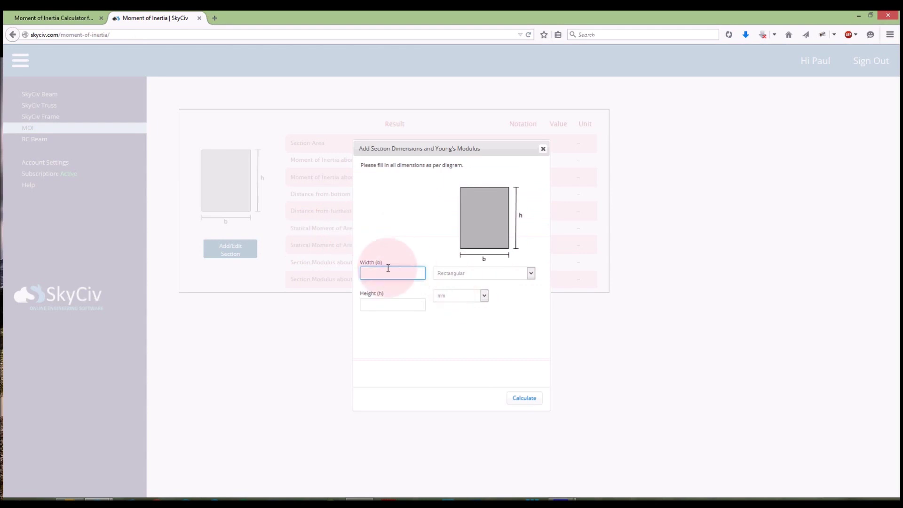
key(Tab)
text(3)
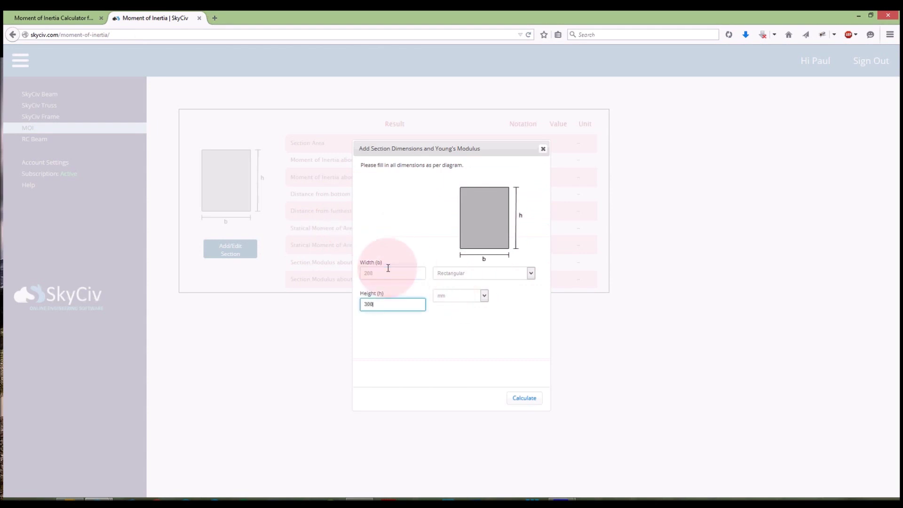
text(00)
click(524, 398)
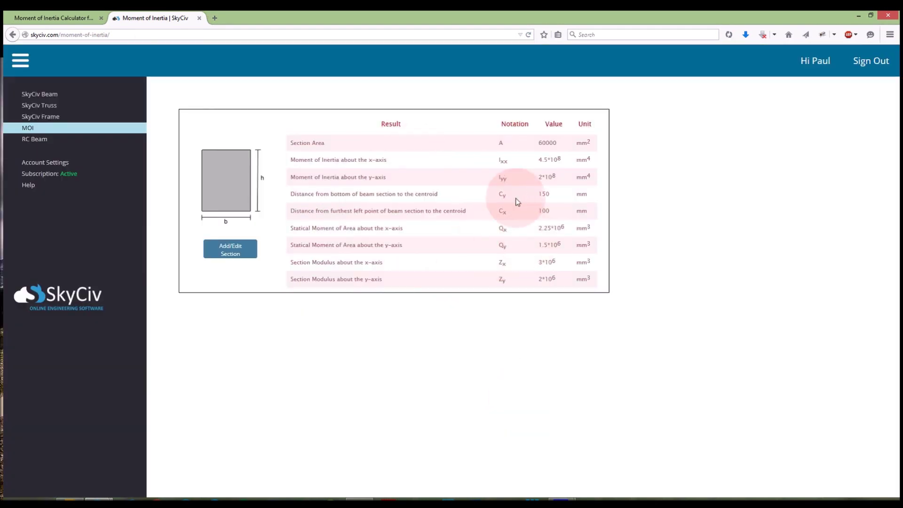